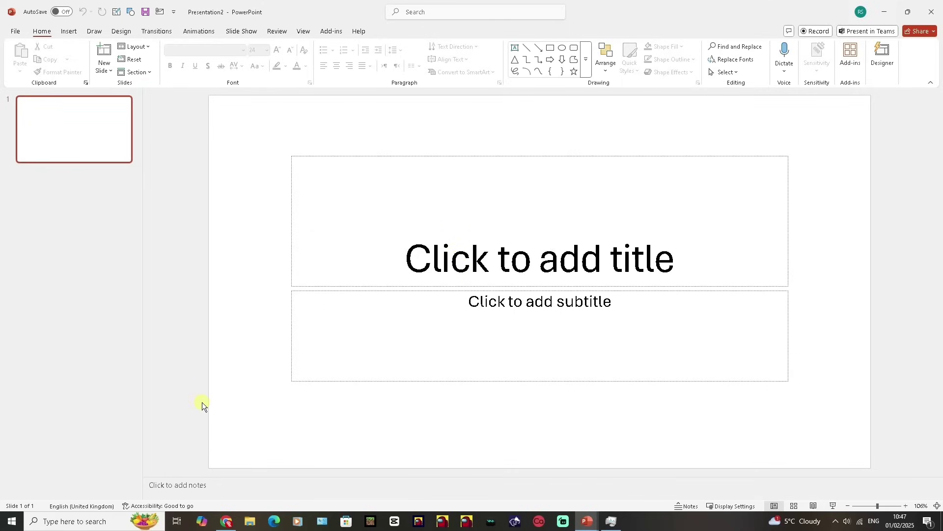
Switch to PopAI in the browser and bring up its AI Presentation creator page.
click(226, 521)
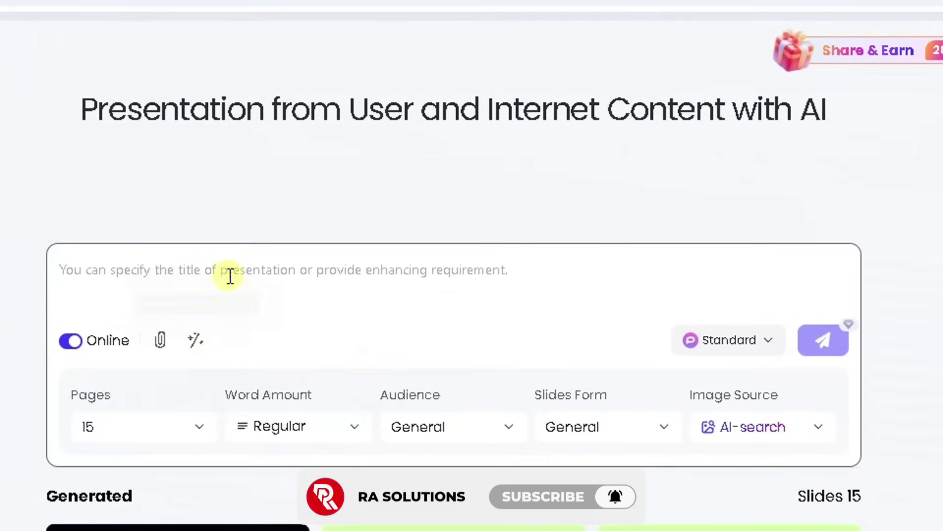
Leave the page count at 15 and the word amount at Regular.
click(844, 342)
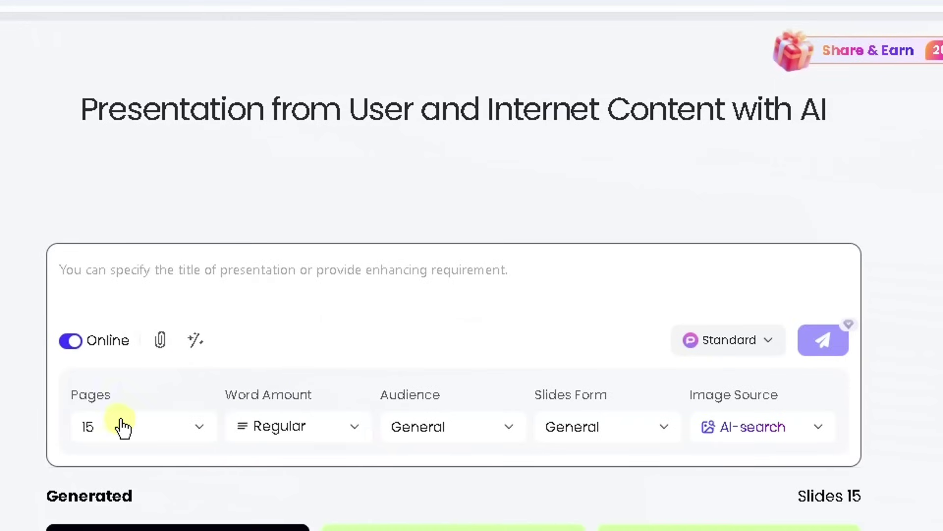
click(189, 427)
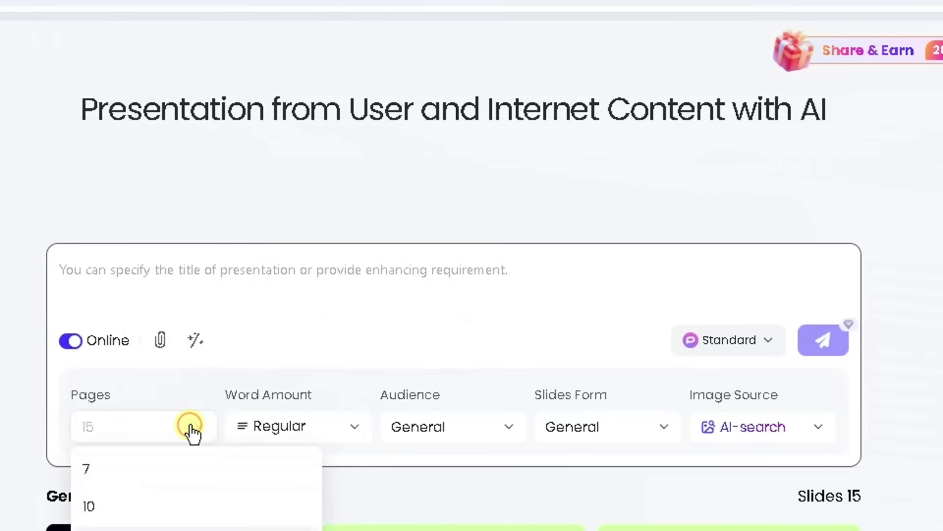
scroll(155, 443, down, 2)
click(316, 283)
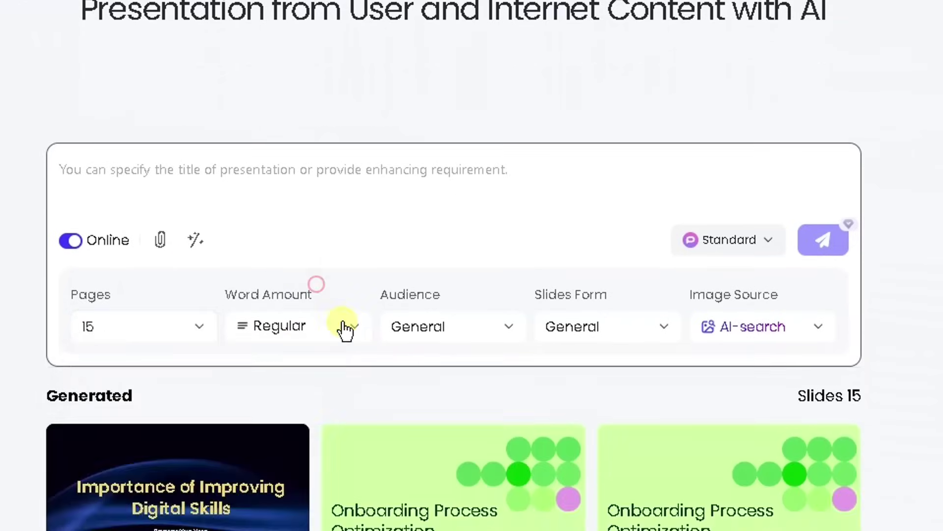
click(362, 328)
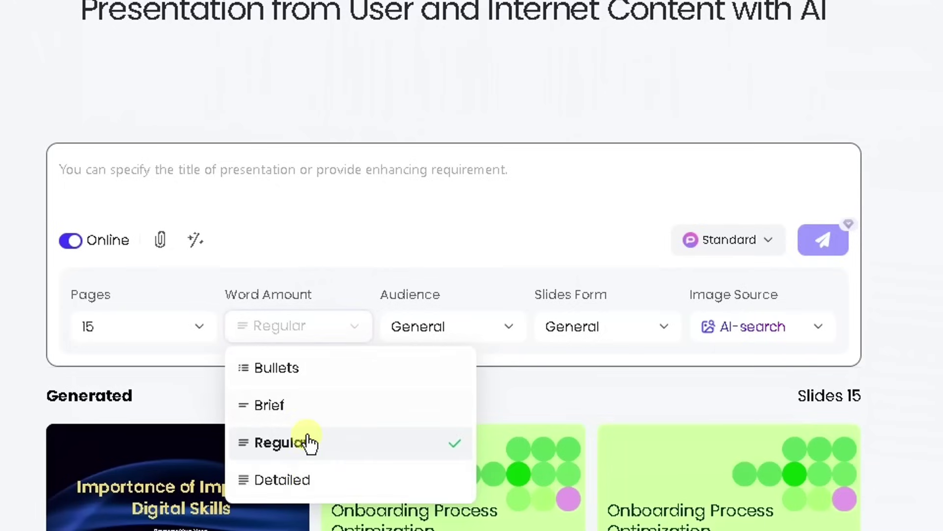
click(502, 376)
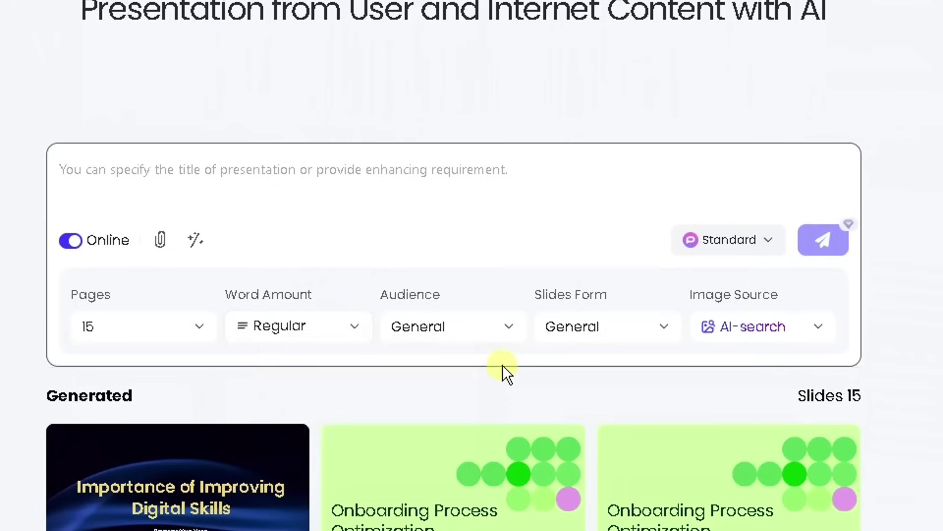
Choose Colleague as audience and Educational slides as form, keeping AI-search images.
click(520, 337)
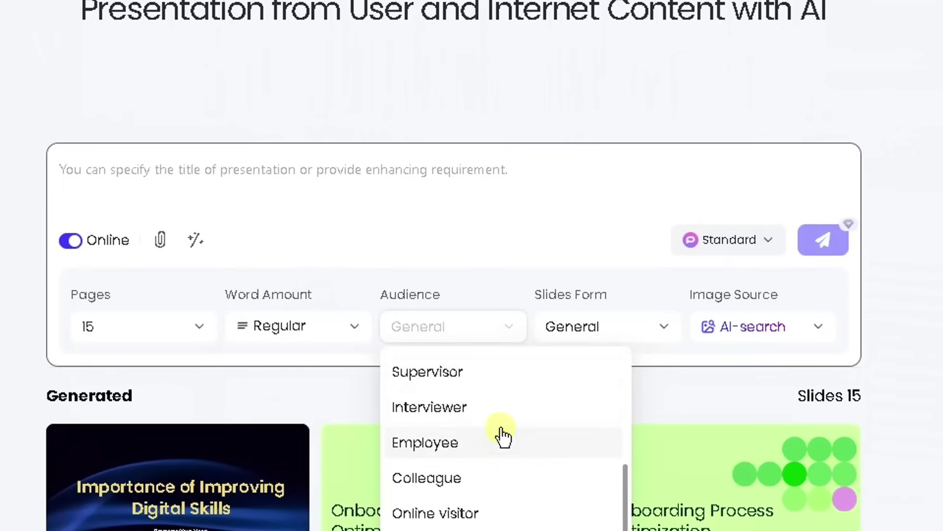
scroll(502, 435, up, 5)
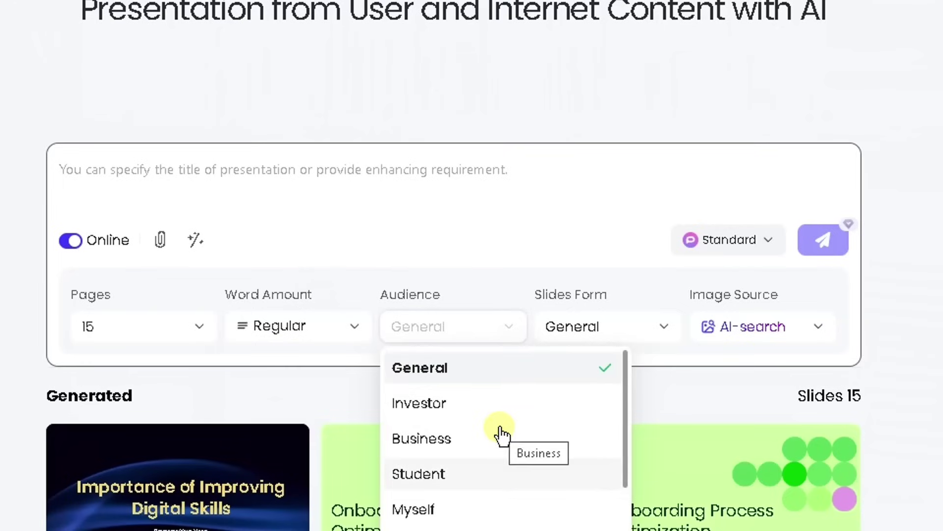
scroll(502, 434, down, 2)
scroll(502, 433, down, 2)
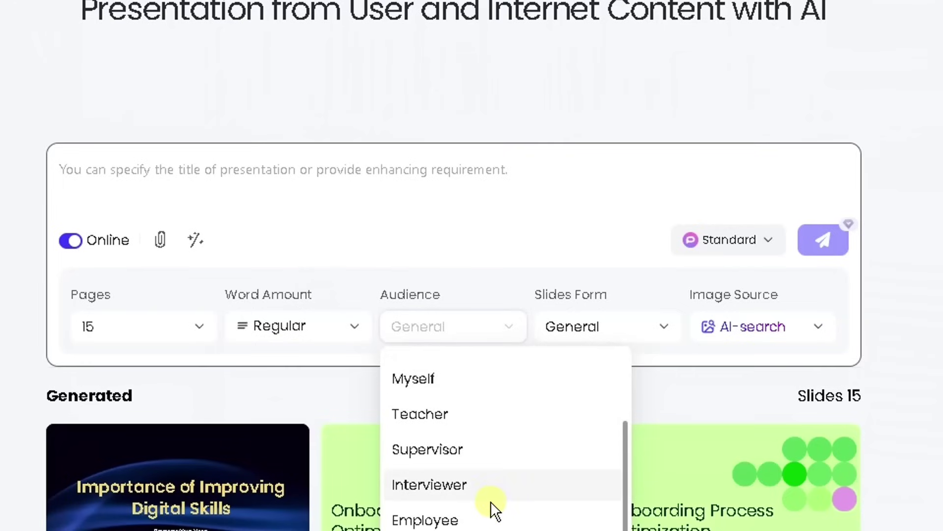
scroll(490, 501, down, 2)
click(469, 499)
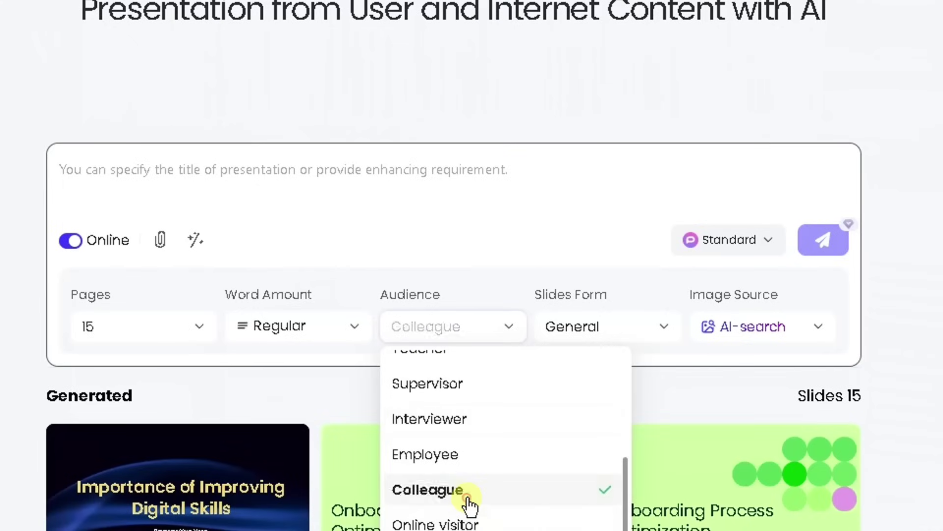
click(661, 330)
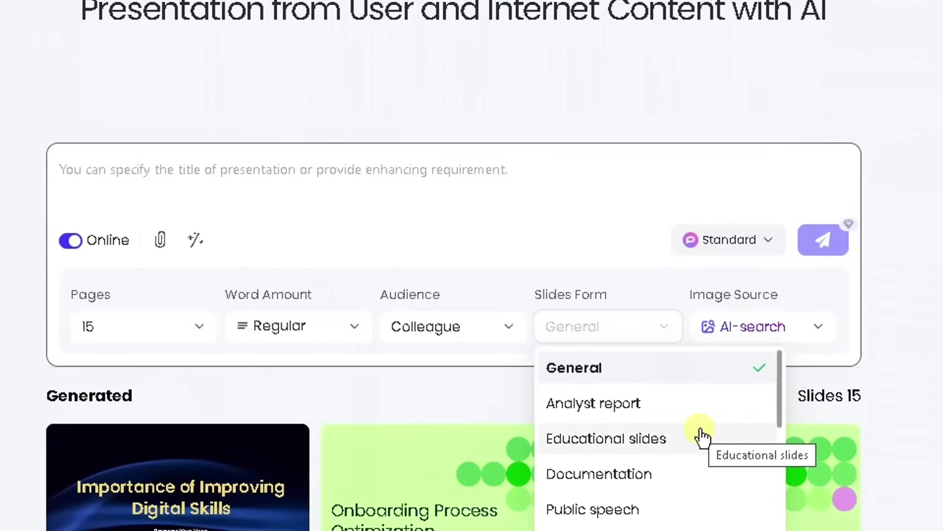
click(676, 448)
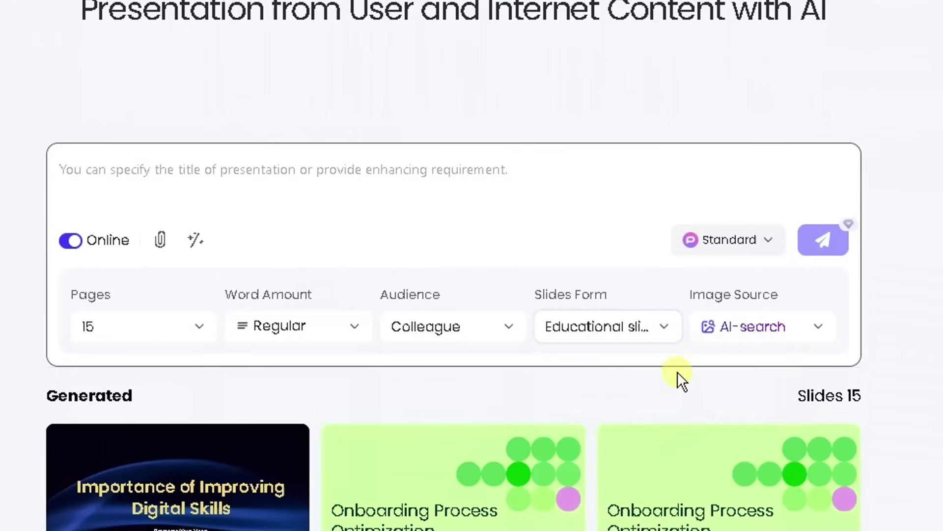
click(823, 329)
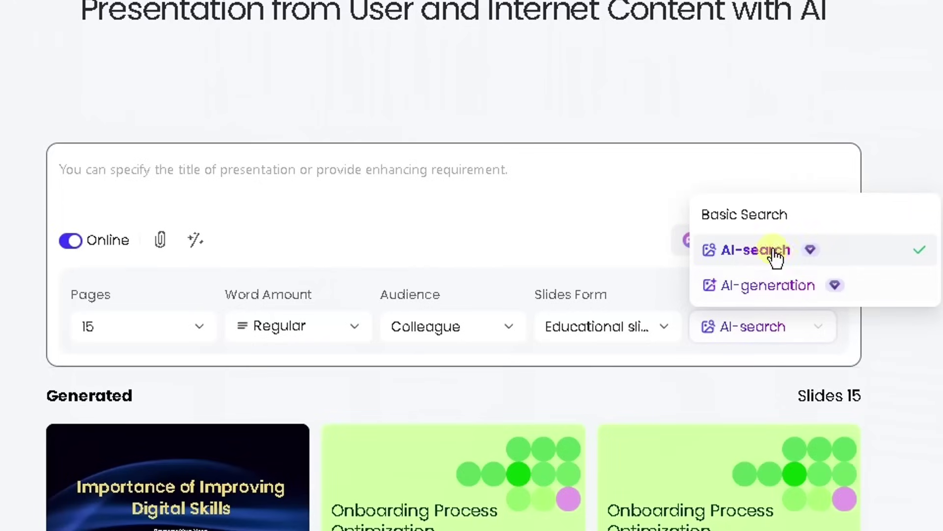
click(172, 182)
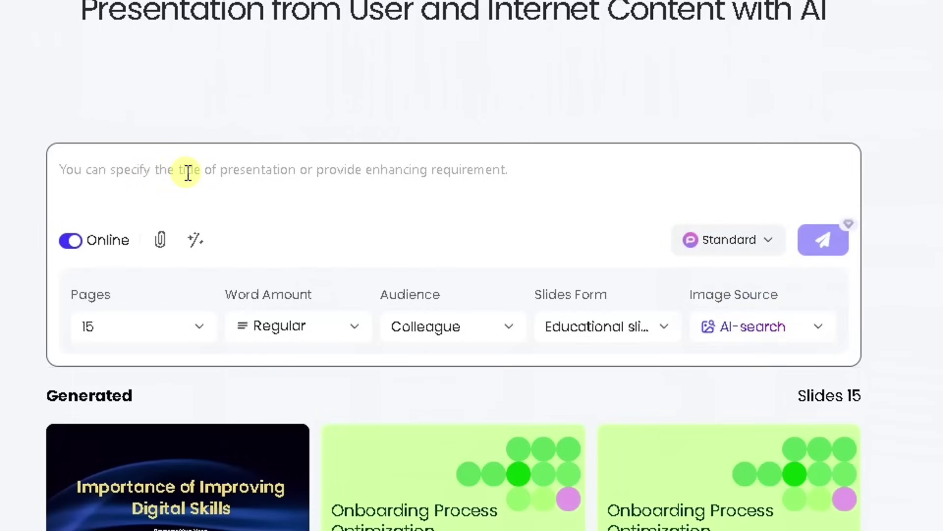
Request an approximately 5-slide presentation on how digital skills help at work, in UK English.
text(can you create)
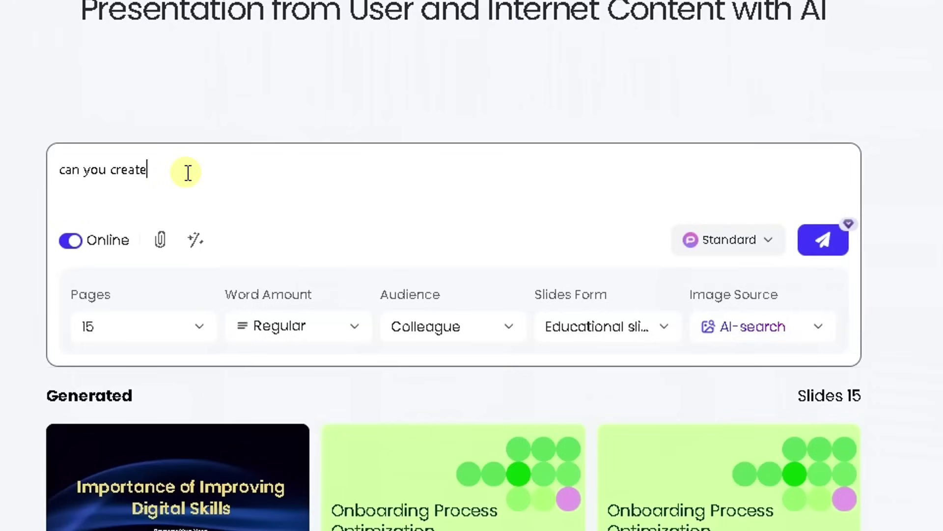
text( a 5 slide)
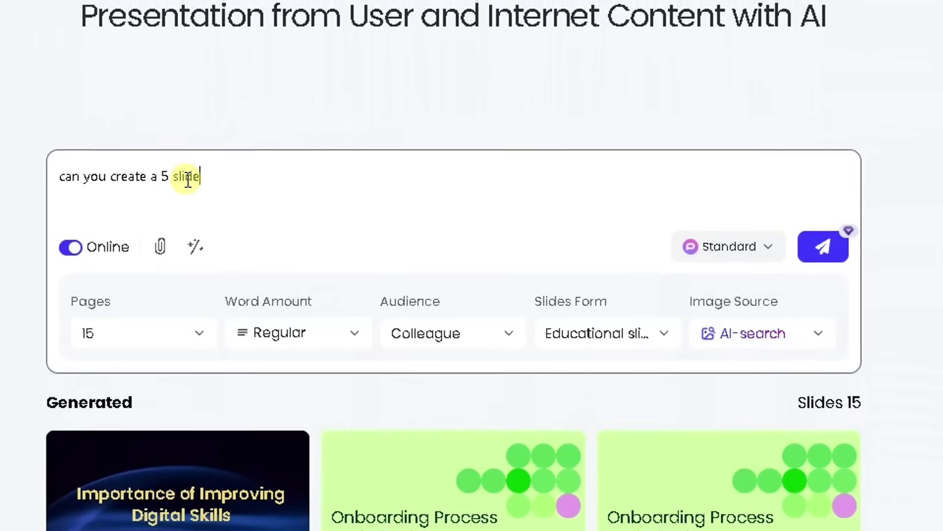
text( approx pre)
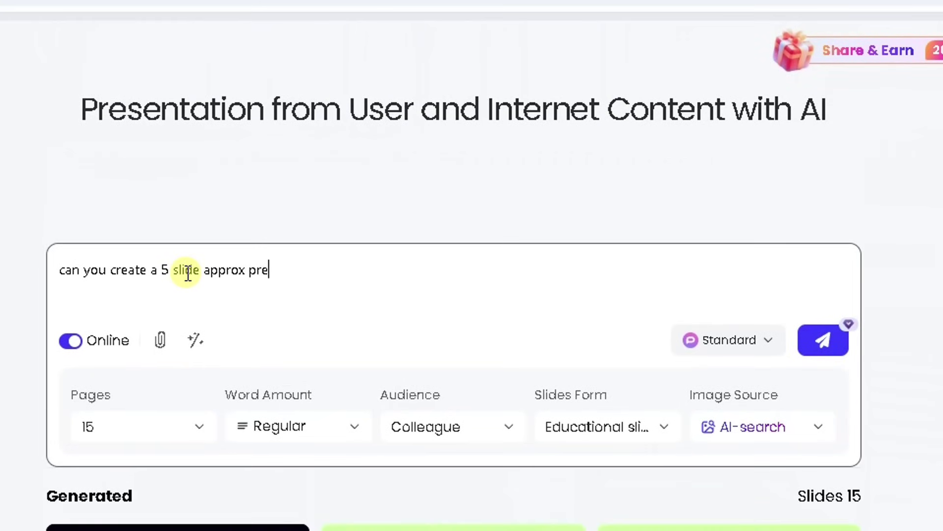
text(sentation on the )
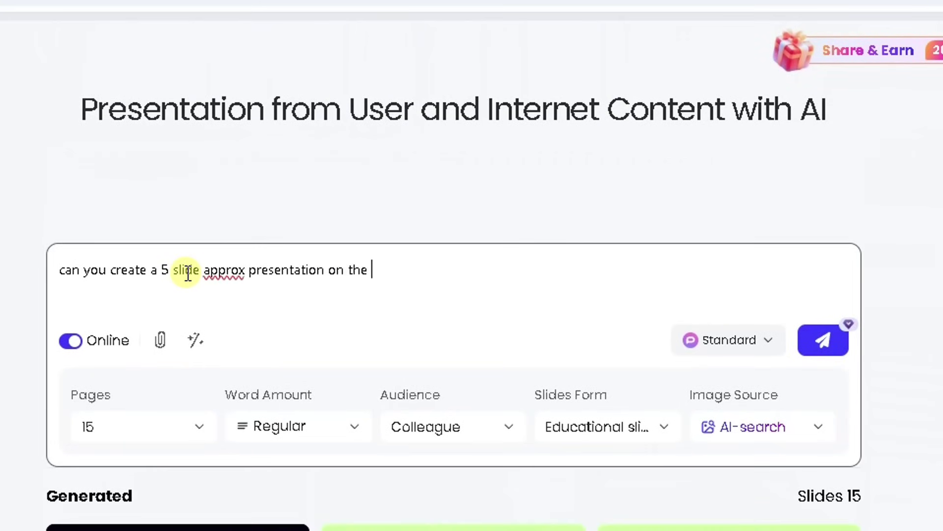
text(importance of )
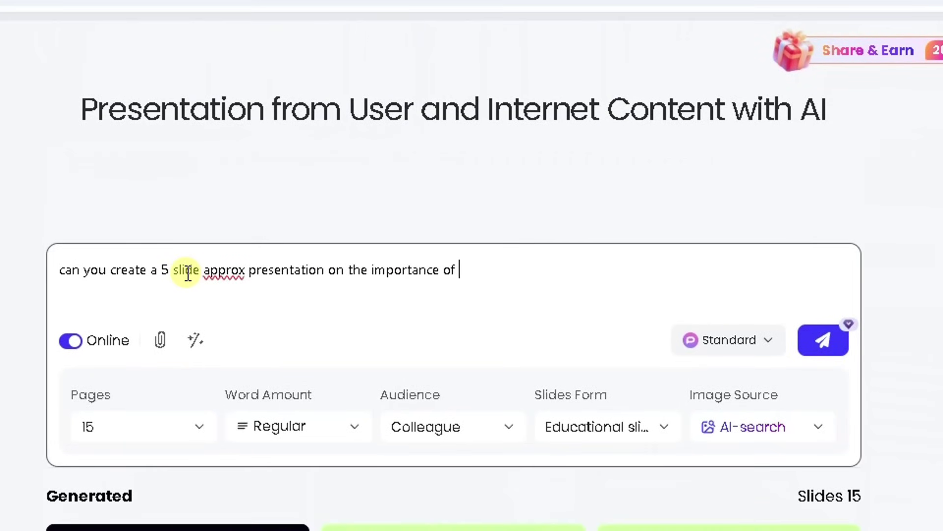
text(fi)
key(BackSpace)
key(BackSpace)
text(digital skills and )
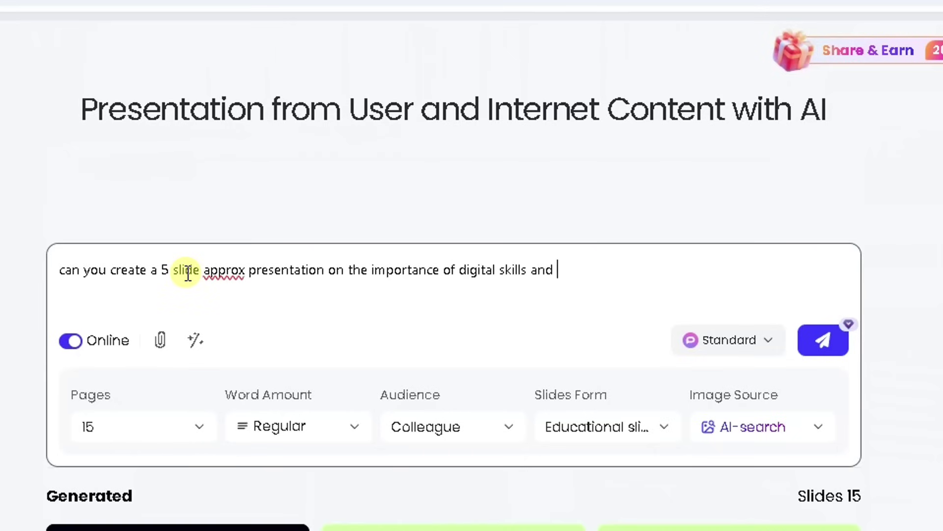
text(how digital)
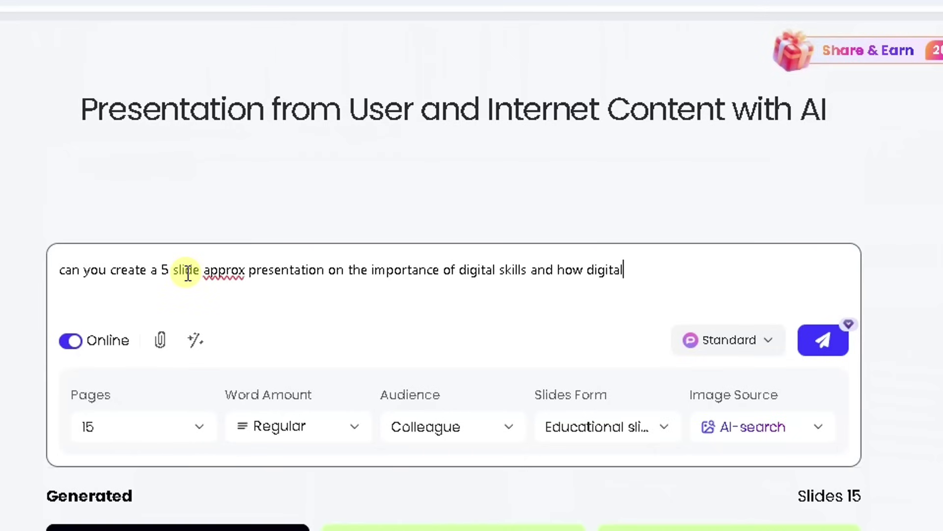
text( skills will he)
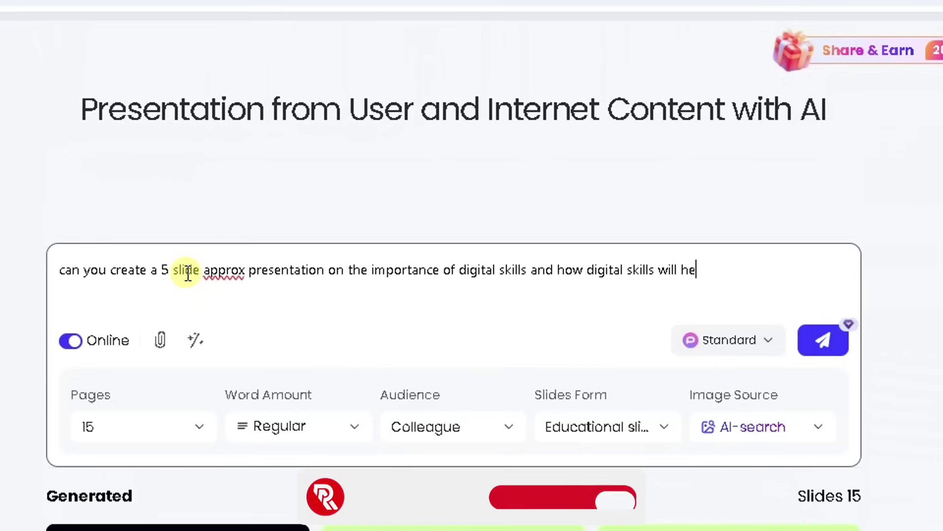
text(lp you in the)
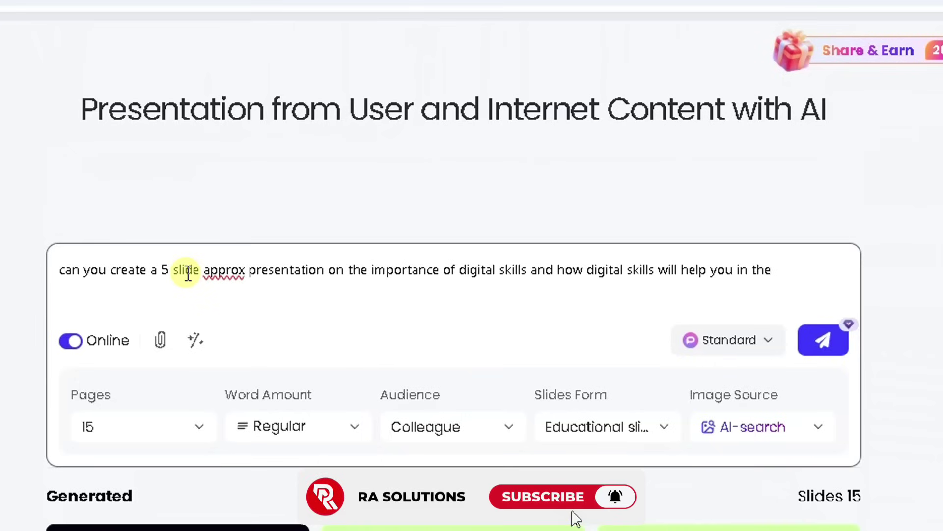
key(BackSpace)
key(BackSpace)
key(BackSpace)
text(youe wo)
key(BackSpace)
key(BackSpace)
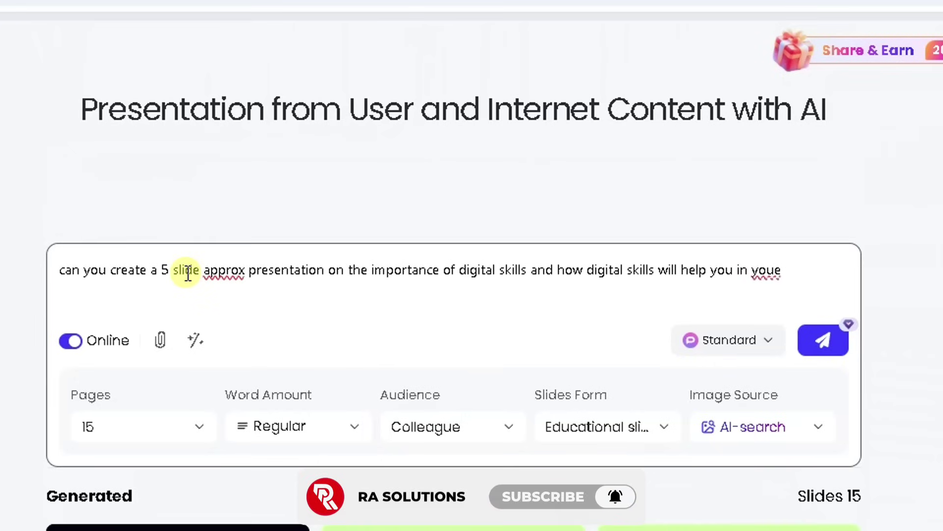
key(BackSpace)
text(r work. W)
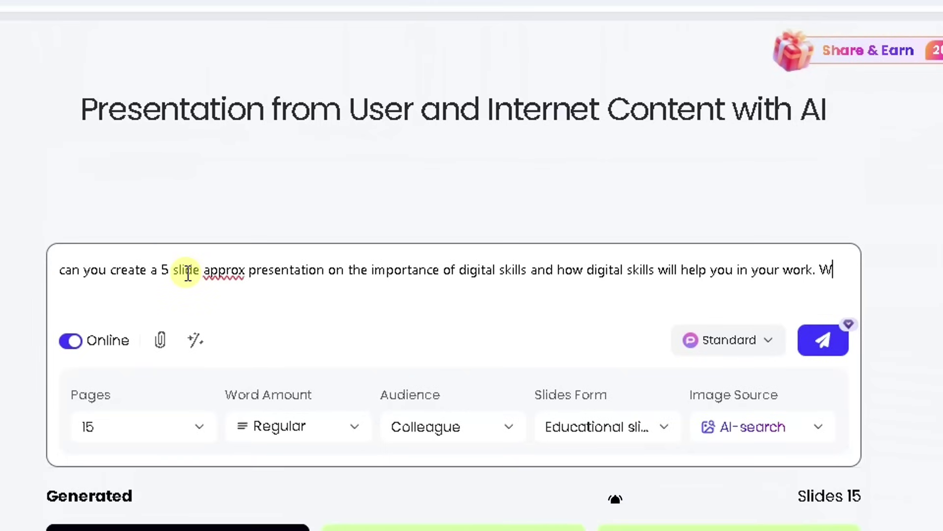
text(rite in english )
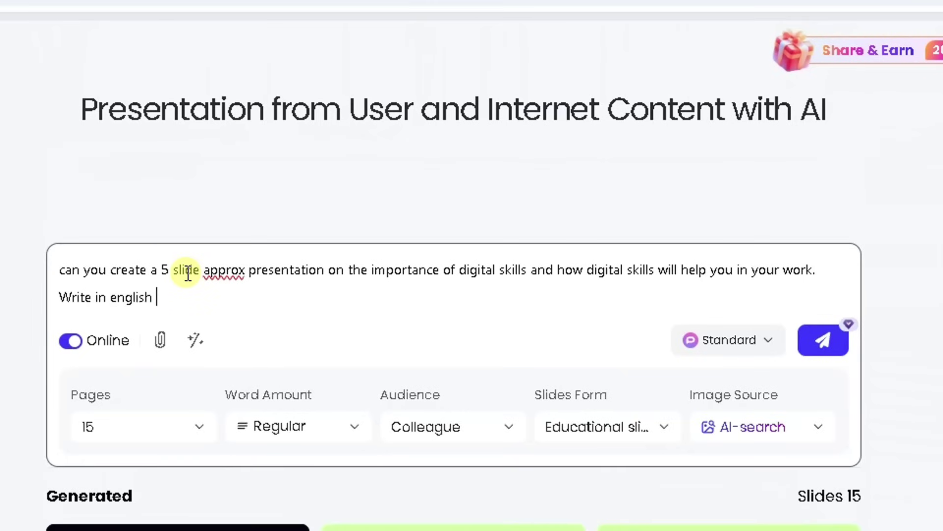
text(uk)
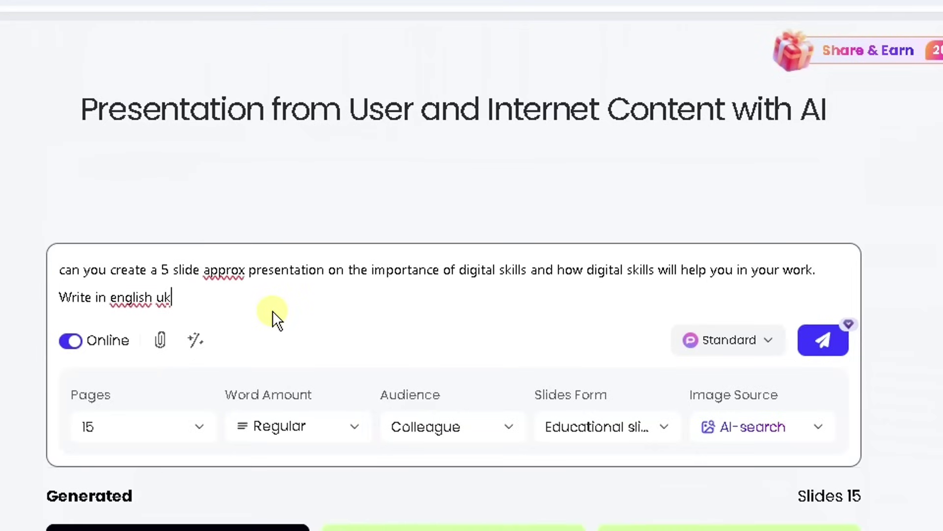
click(829, 345)
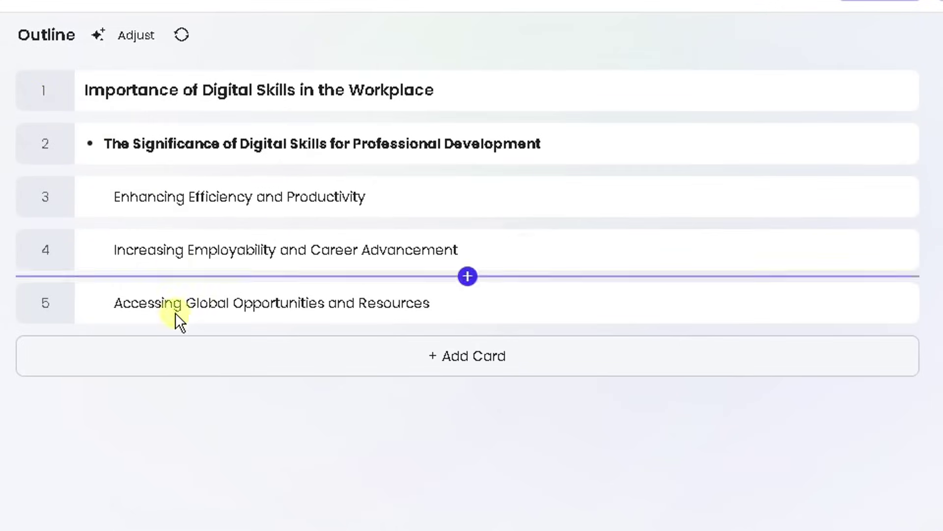
Check the Add Card options without adding one, then review the five-card outline.
click(469, 368)
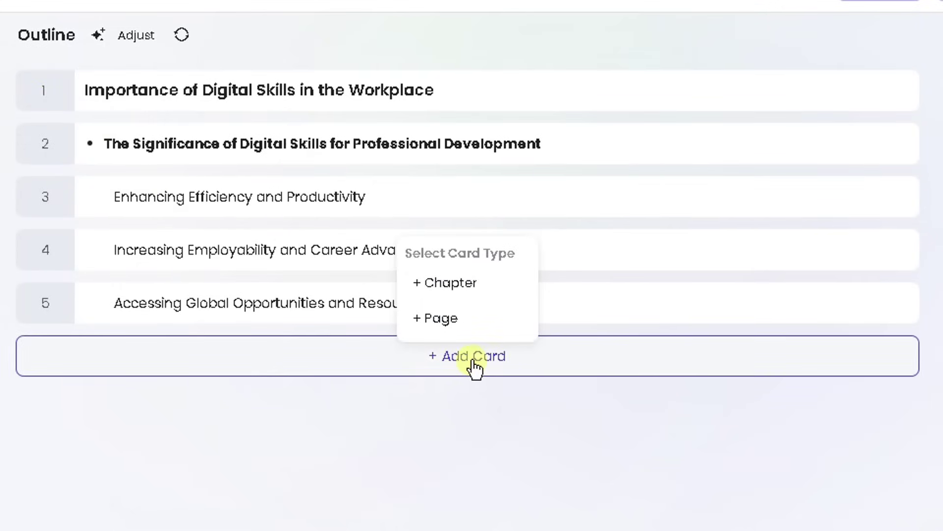
click(448, 428)
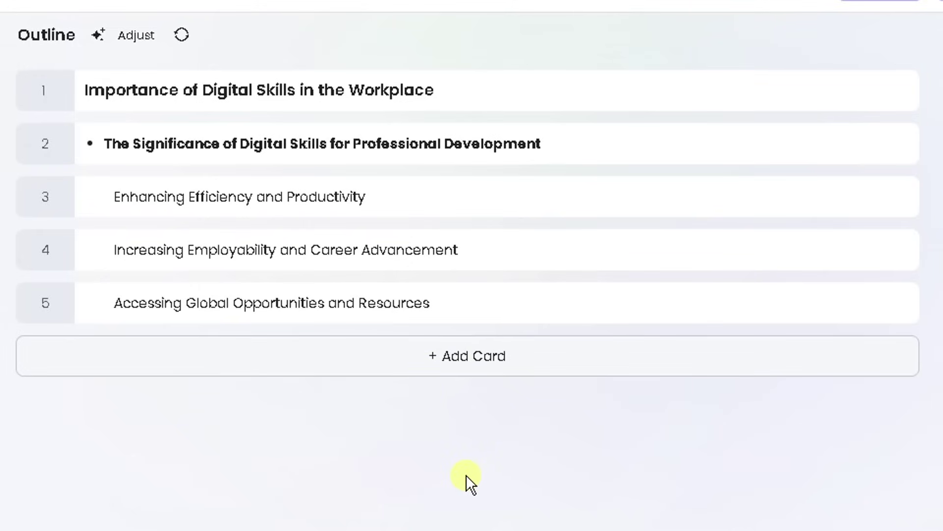
scroll(465, 476, down, 7)
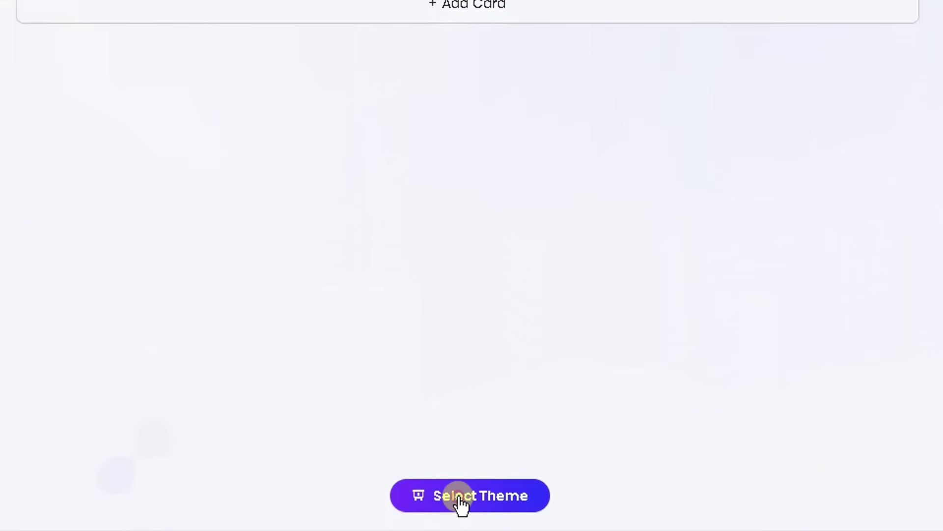
Browse the theme grid and apply the dark-blue wave theme to the outline.
click(461, 500)
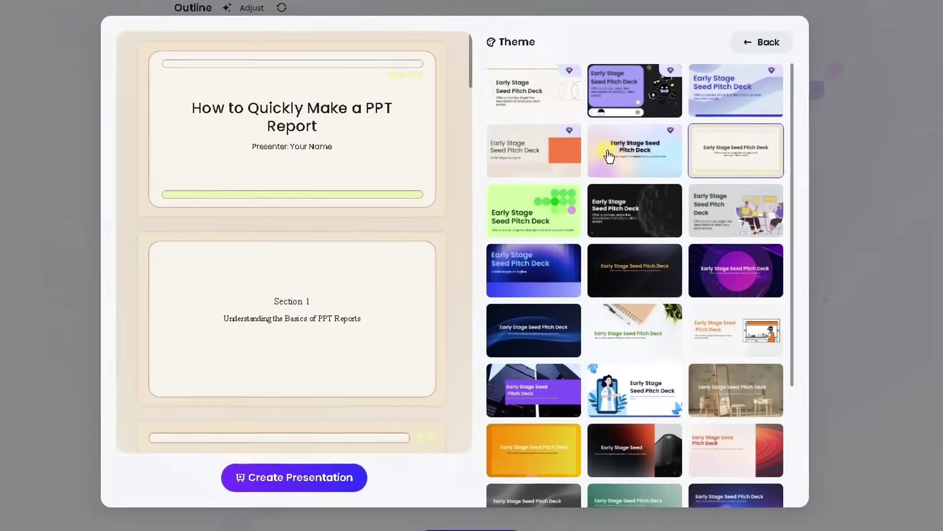
scroll(737, 150, down, 3)
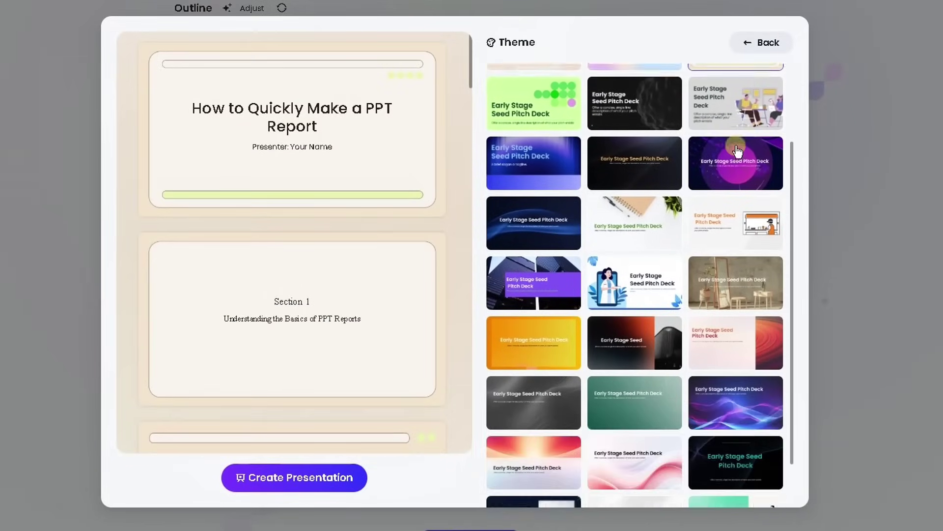
scroll(737, 151, up, 2)
scroll(738, 151, up, 2)
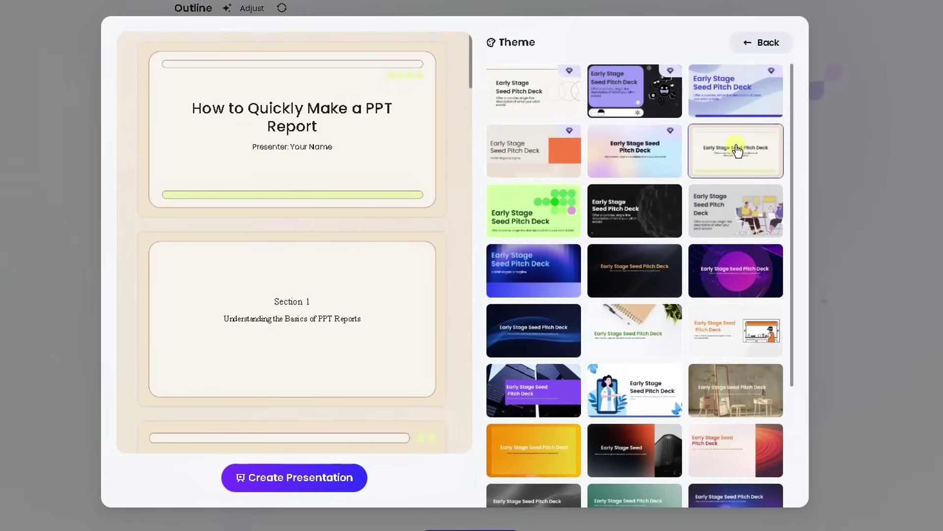
scroll(738, 151, down, 3)
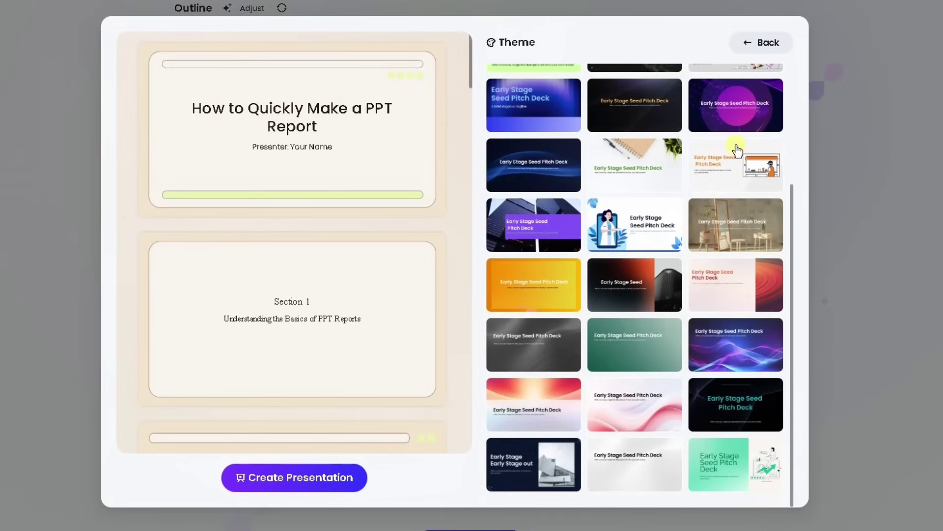
scroll(653, 184, up, 1)
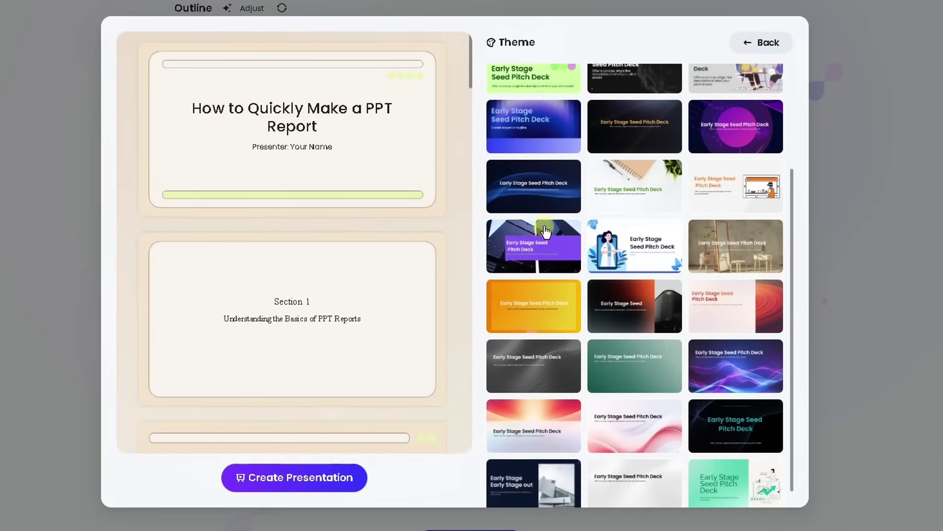
scroll(554, 222, up, 2)
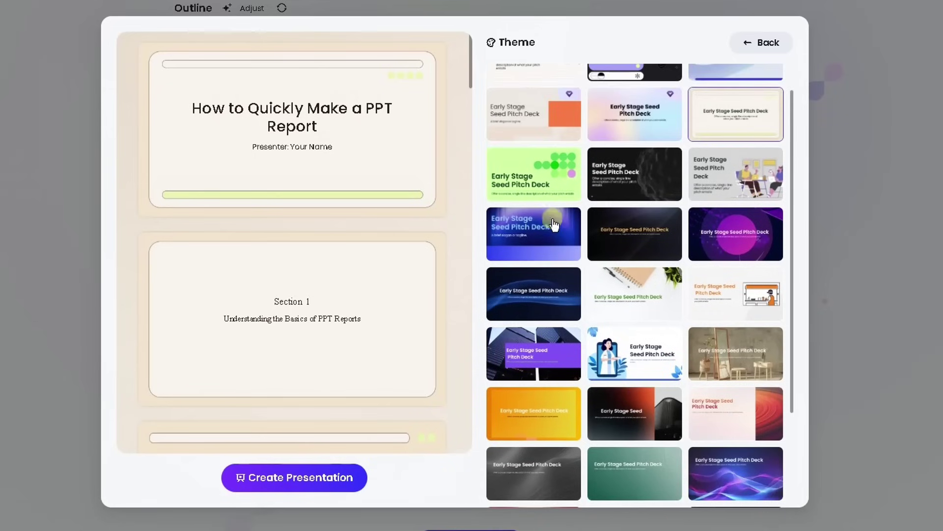
click(549, 234)
click(547, 288)
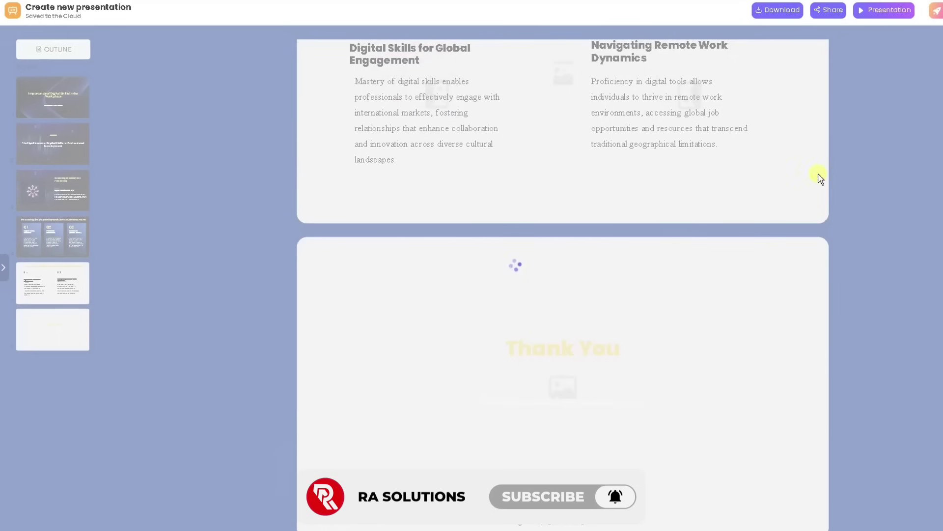
Scroll through all six generated slides, from the title slide to 'Thank You'.
scroll(859, 199, up, 5)
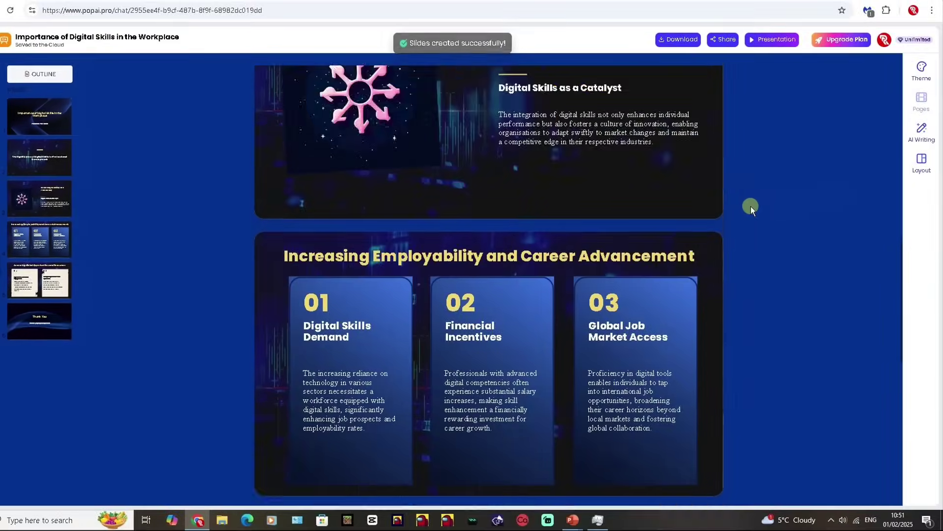
scroll(751, 206, up, 10)
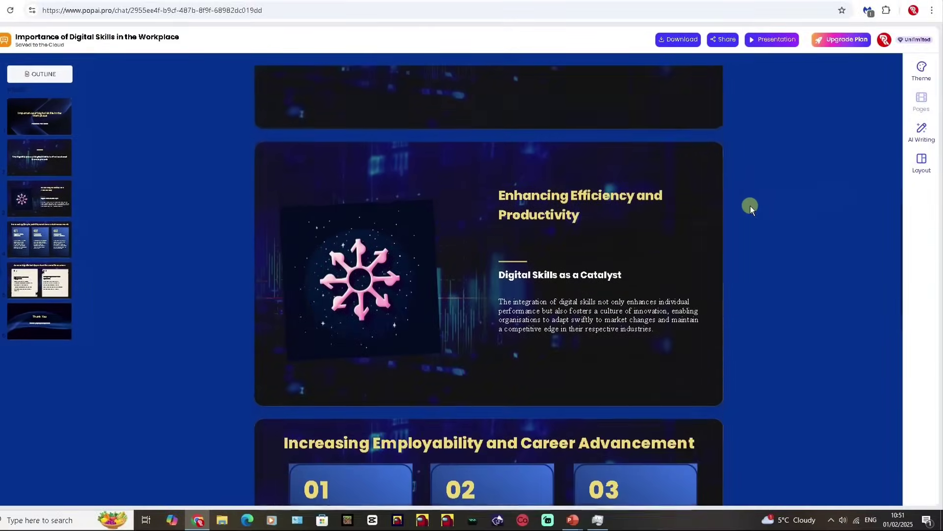
scroll(750, 207, up, 2)
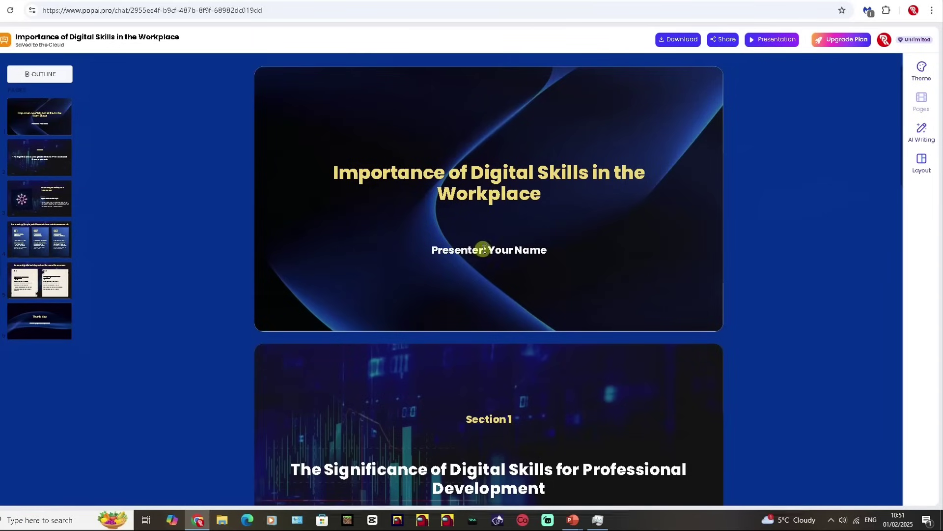
scroll(521, 253, down, 2)
scroll(515, 254, down, 6)
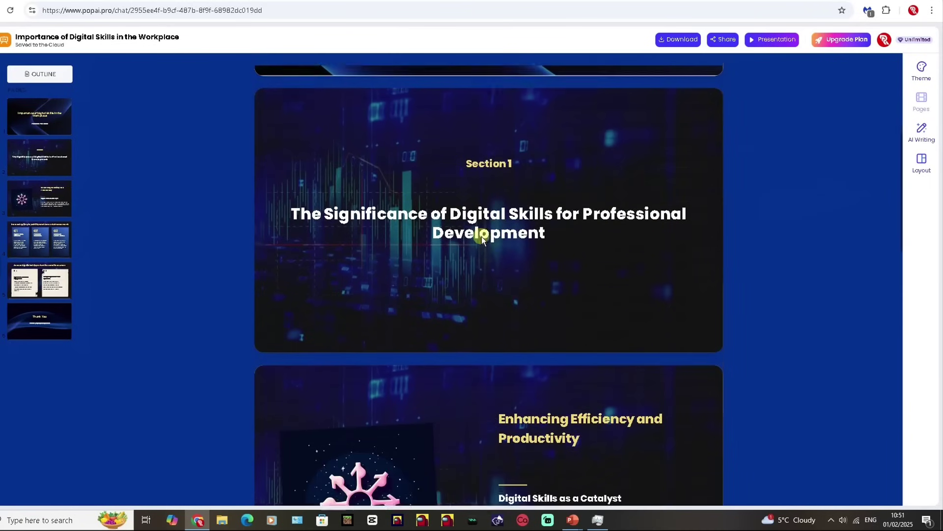
scroll(483, 229, down, 2)
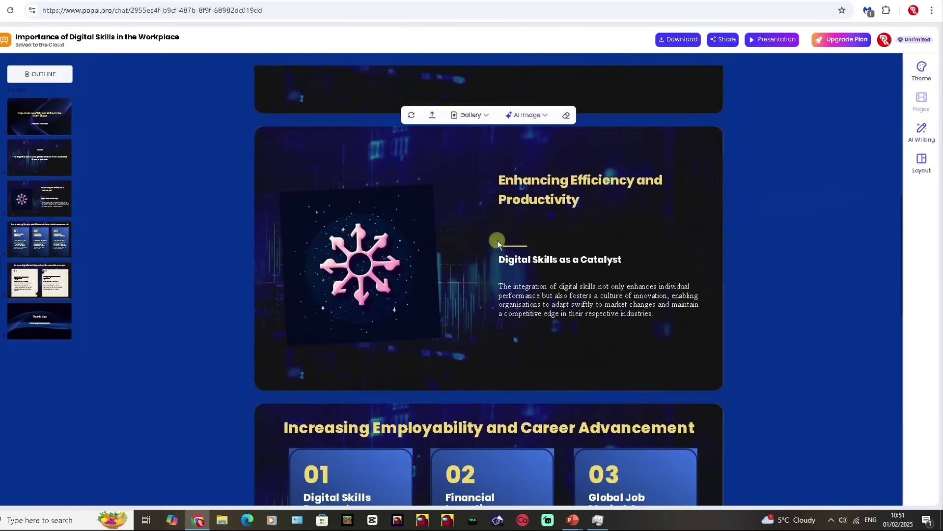
scroll(549, 237, down, 2)
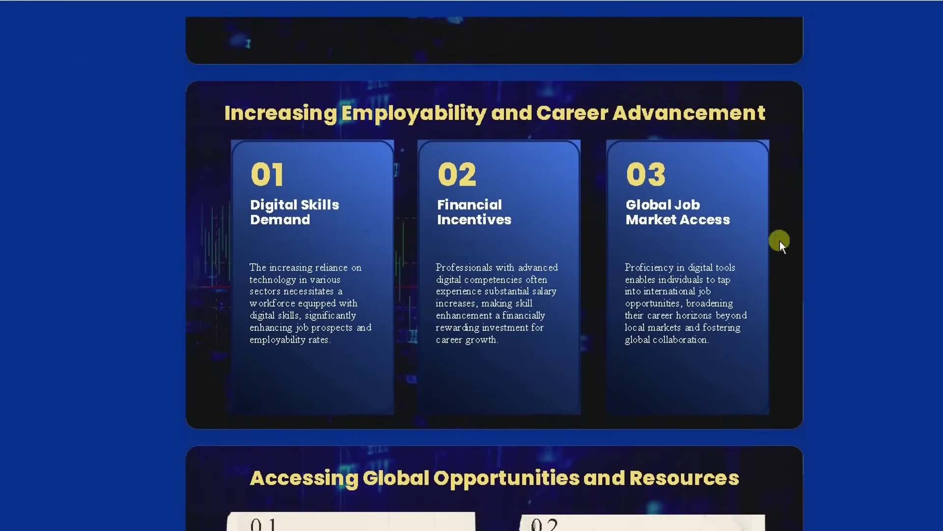
scroll(723, 236, down, 7)
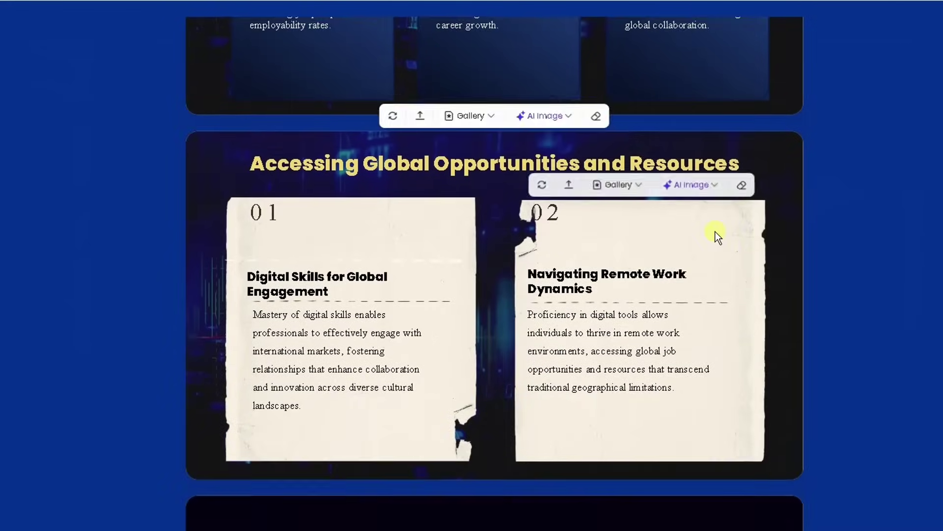
scroll(715, 231, down, 1)
scroll(476, 252, down, 6)
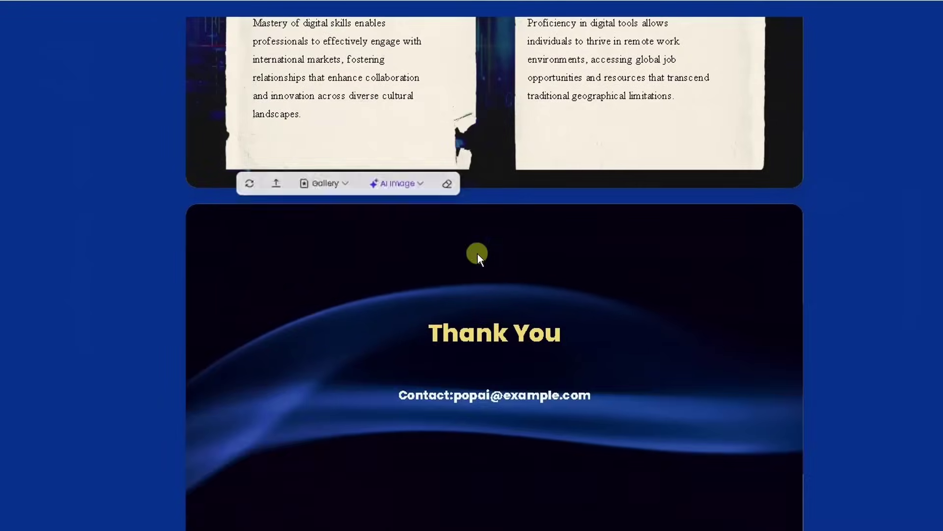
scroll(396, 384, down, 1)
scroll(423, 349, up, 5)
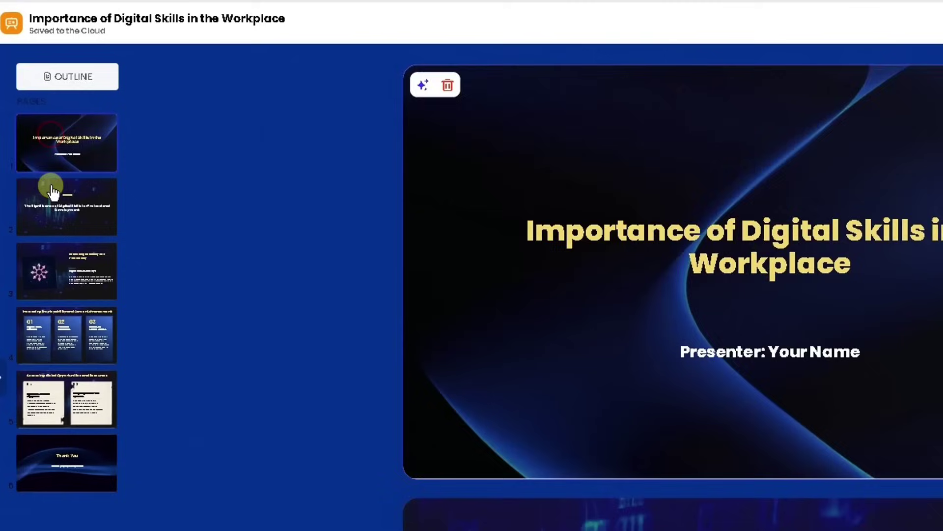
click(51, 186)
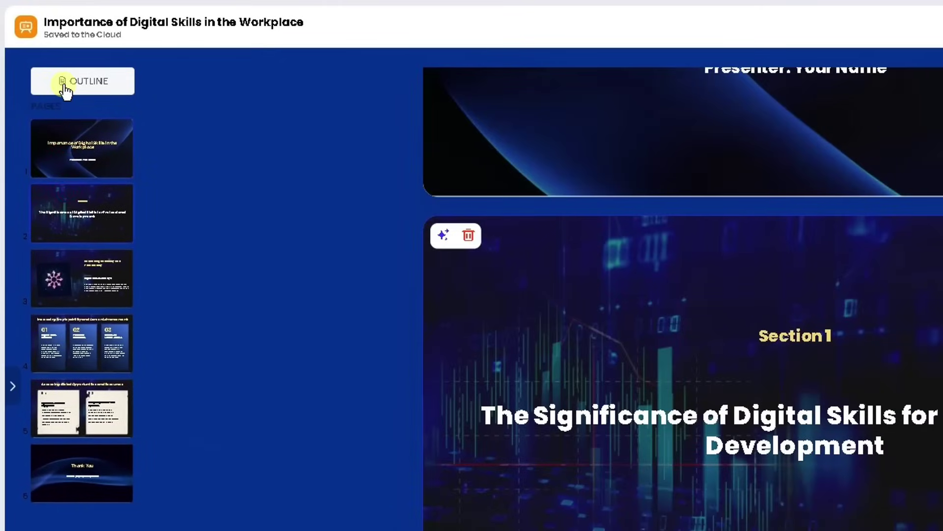
click(67, 83)
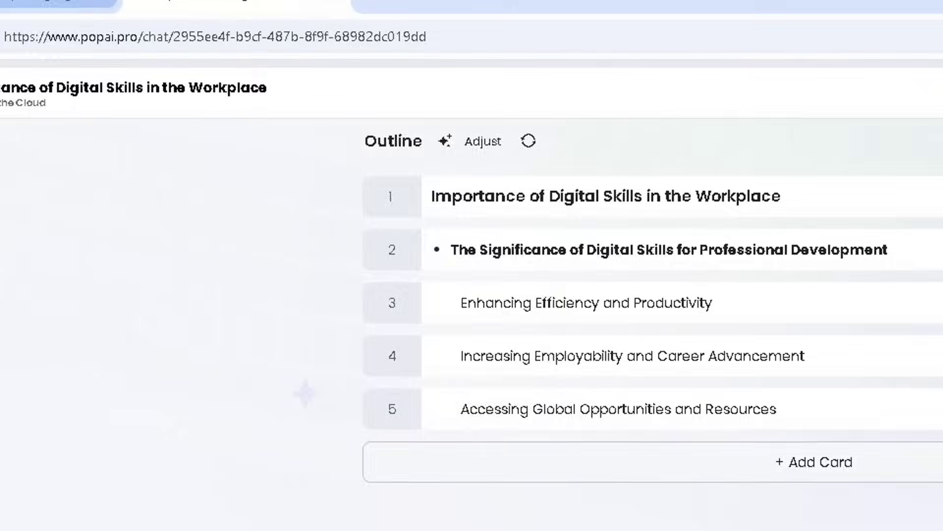
click(0, 38)
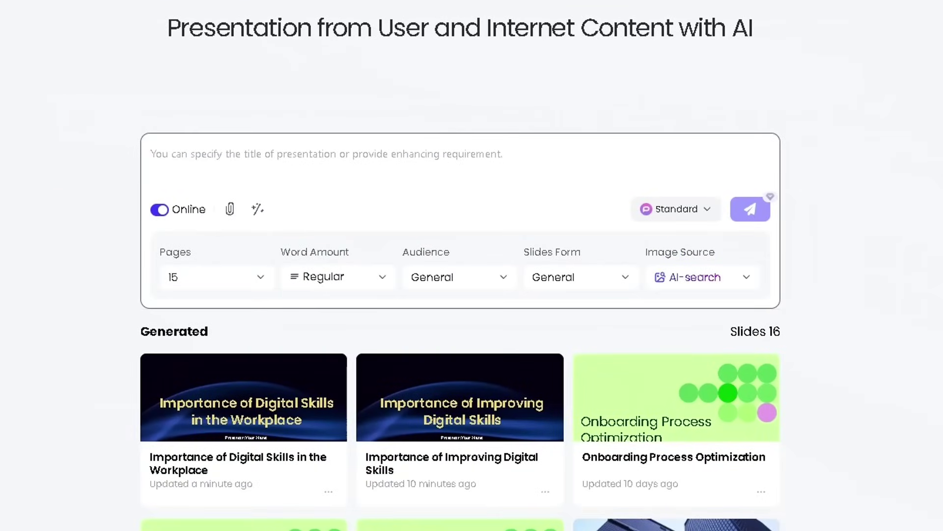
scroll(12, 266, down, 2)
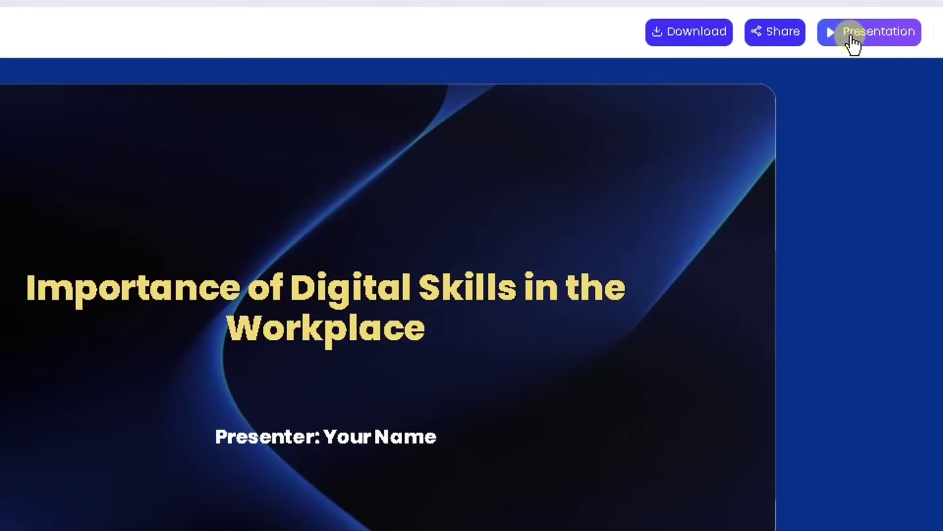
Download 'Importance of Digital Skills in the Workplace.pptx' and open it in PowerPoint.
click(671, 35)
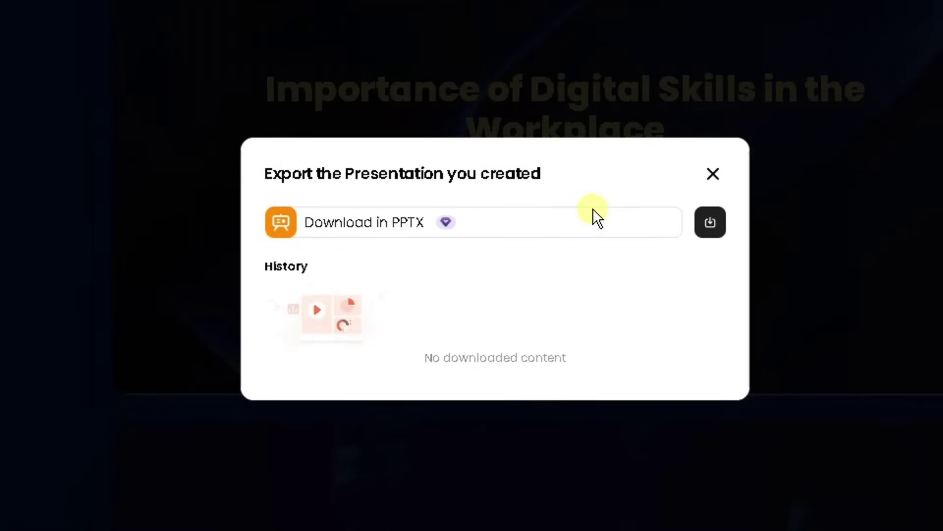
click(710, 226)
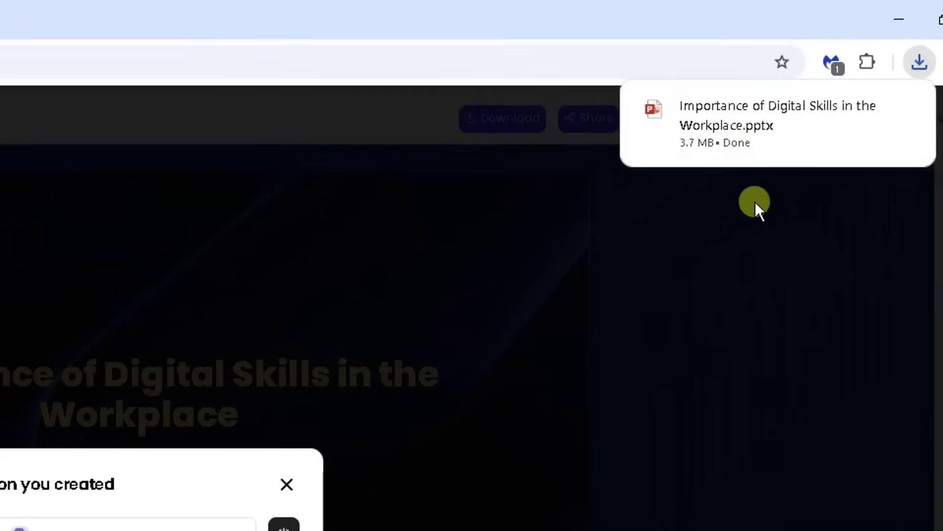
click(738, 128)
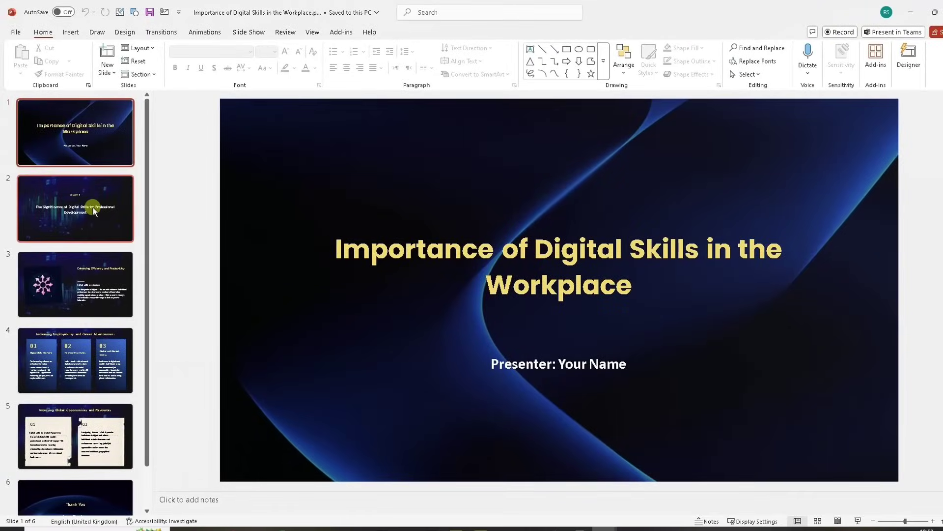
click(88, 208)
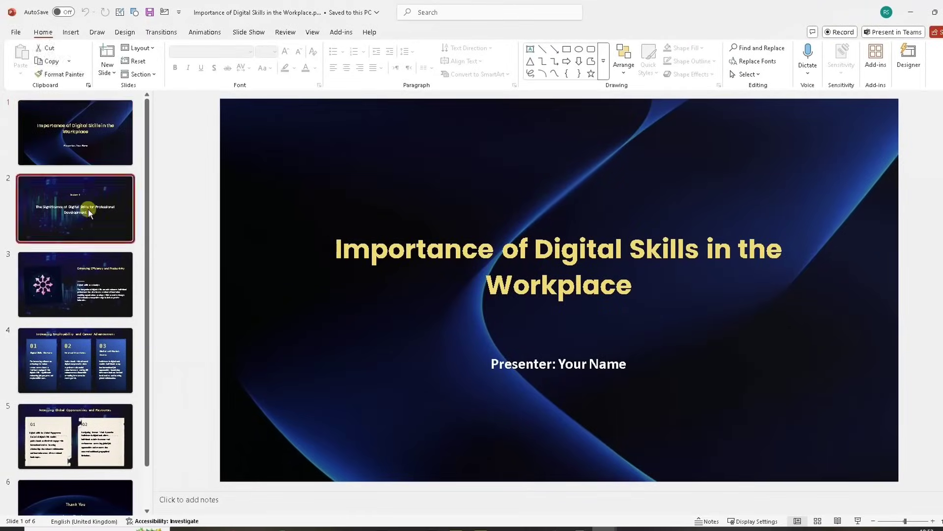
scroll(88, 209, down, 1)
click(85, 233)
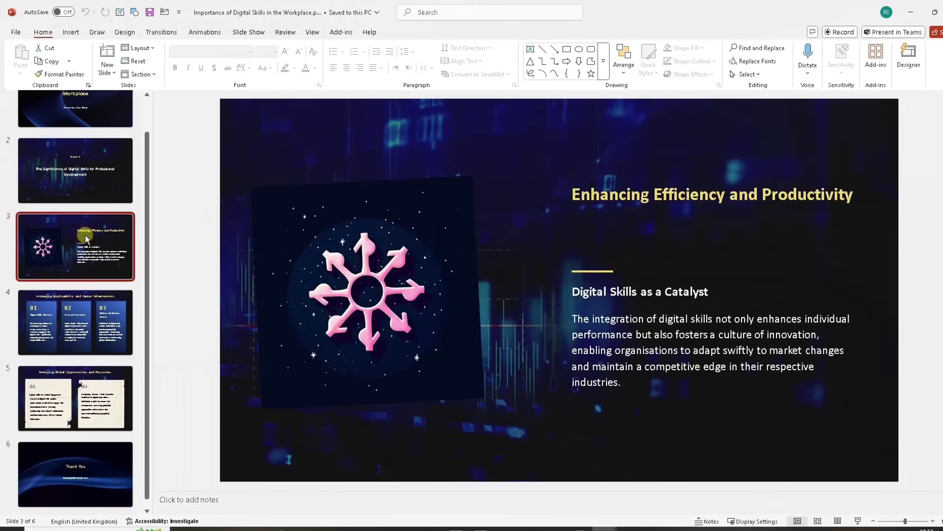
scroll(84, 235, down, 1)
click(81, 281)
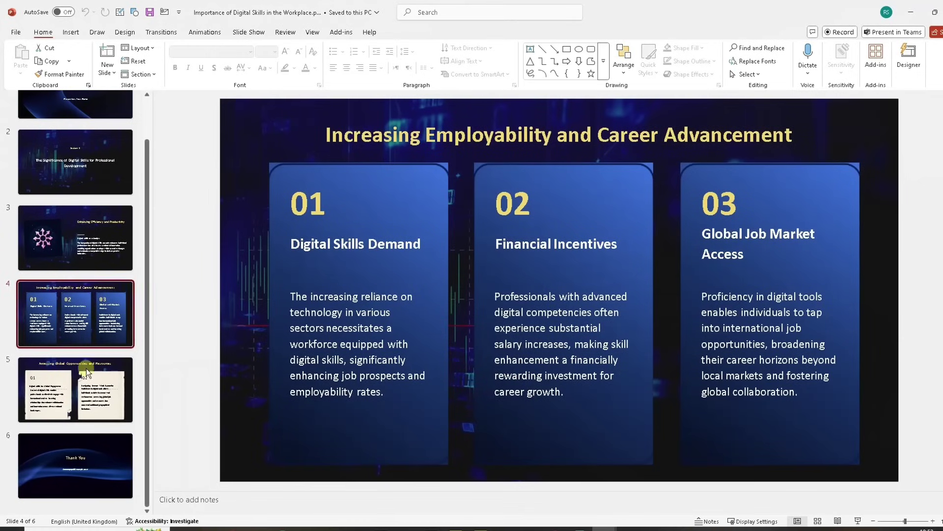
click(87, 367)
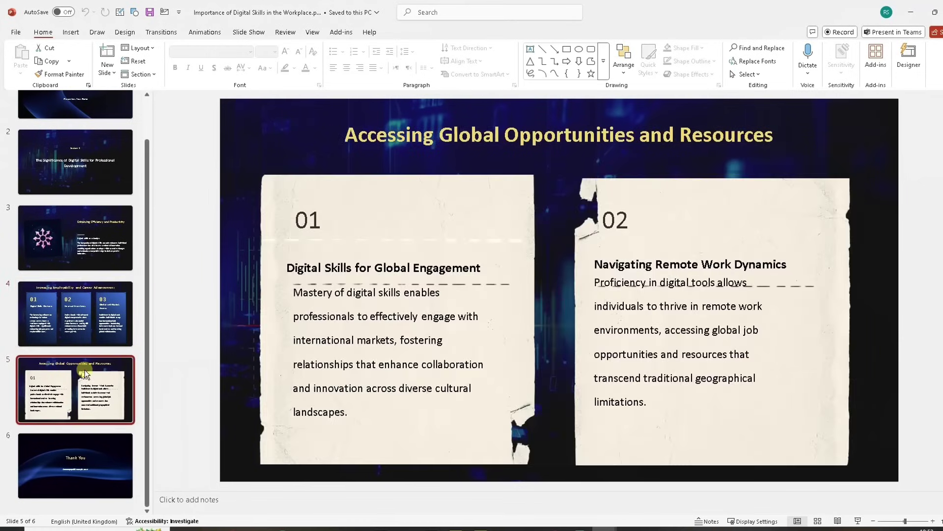
click(90, 452)
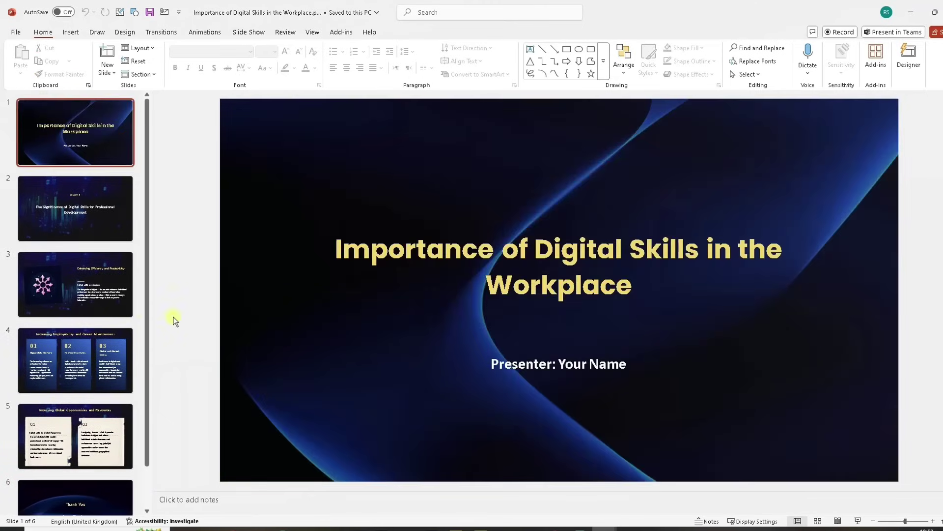
key(Home)
click(88, 219)
click(80, 288)
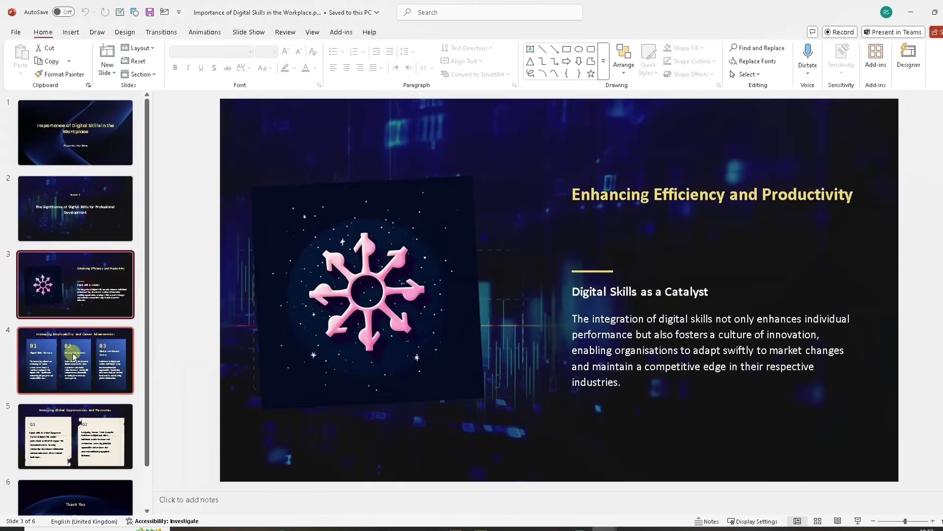
click(81, 158)
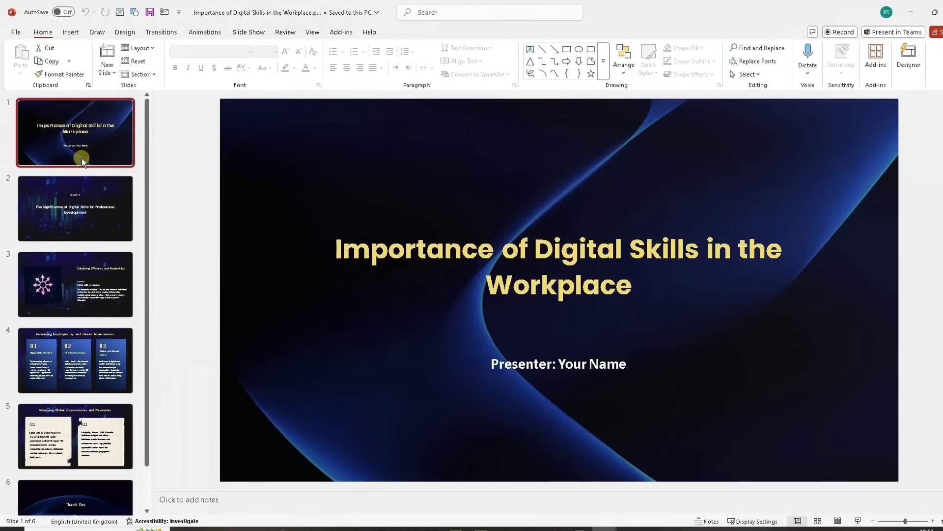